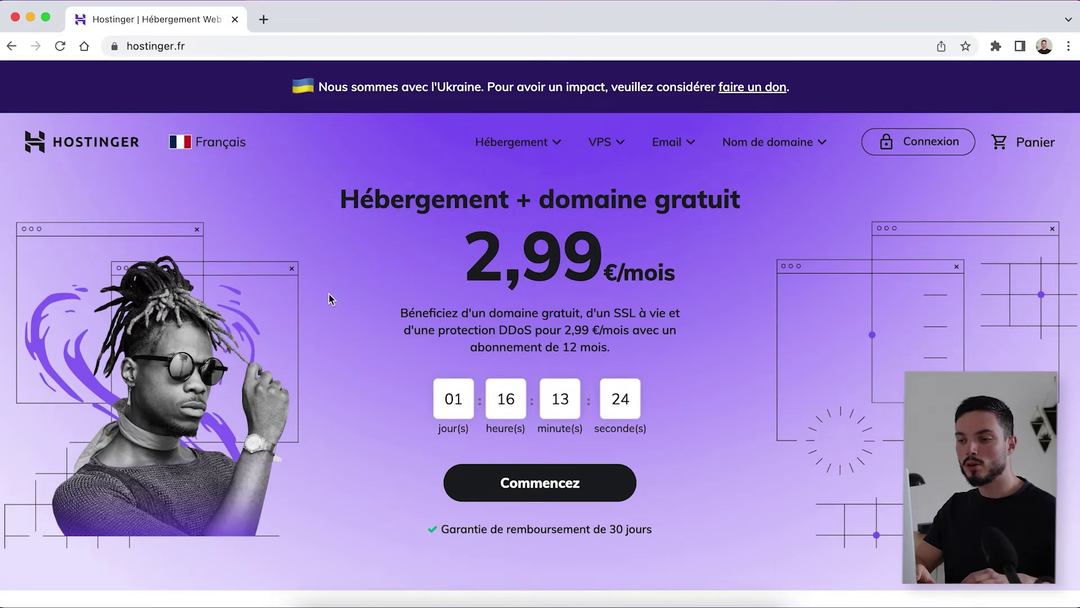
Open the Hébergement Web offer and go to its hosting plan comparison.
{"action": "left_click", "coordinate": [503, 144]}
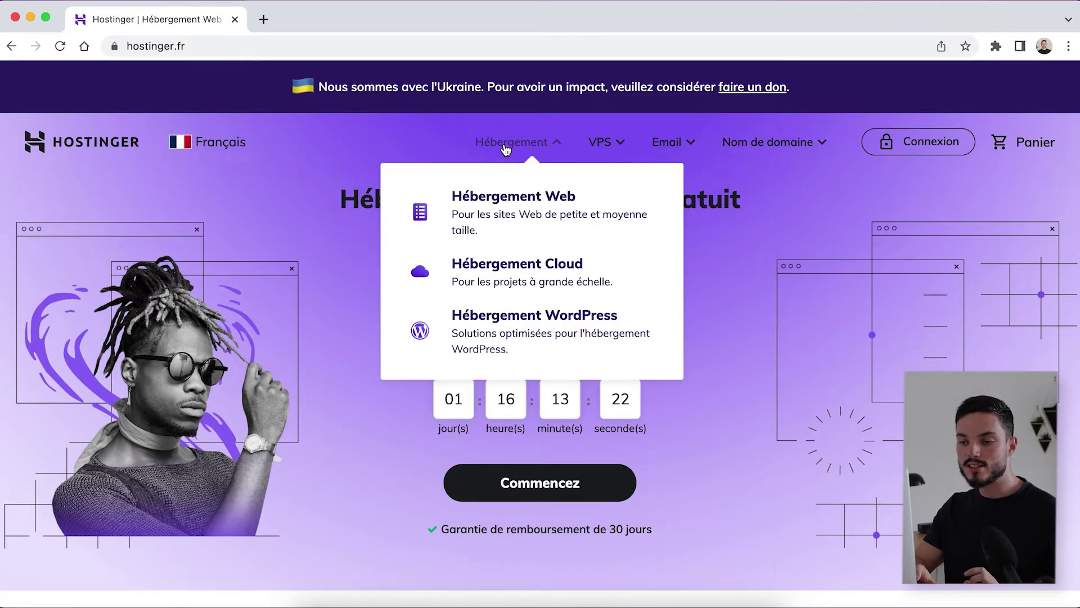
{"action": "left_click", "coordinate": [489, 201]}
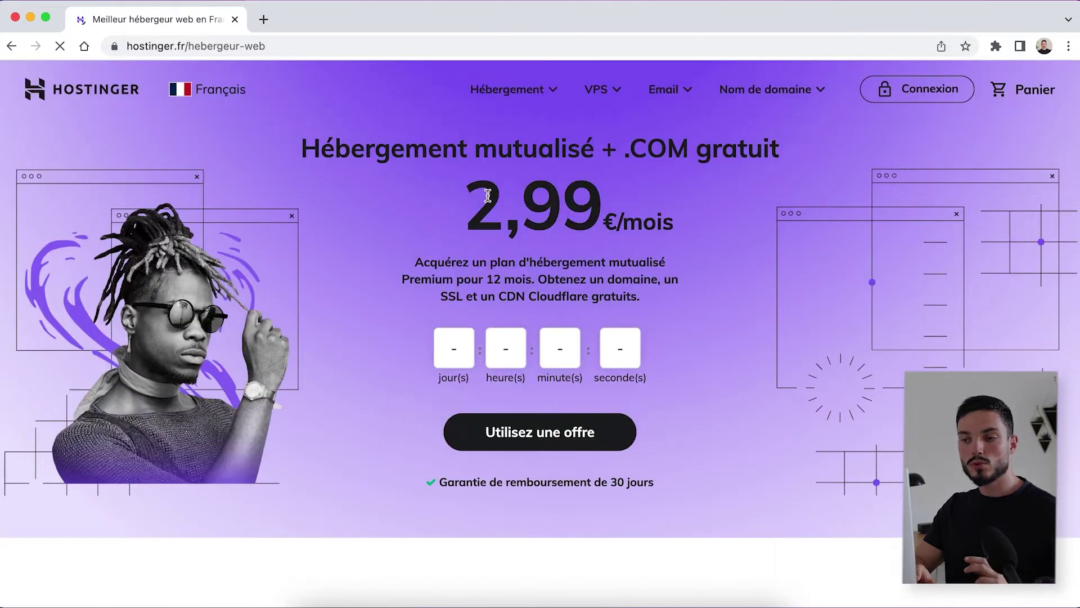
{"action": "scroll", "coordinate": [367, 224], "scroll_direction": "down", "scroll_amount": 8}
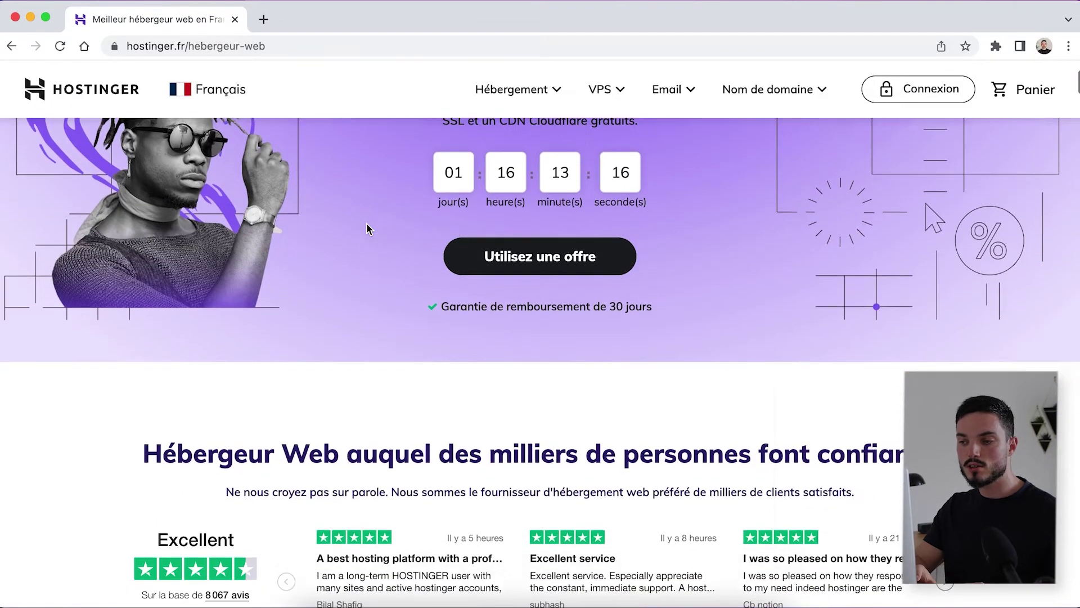
{"action": "scroll", "coordinate": [366, 223], "scroll_direction": "down", "scroll_amount": 7}
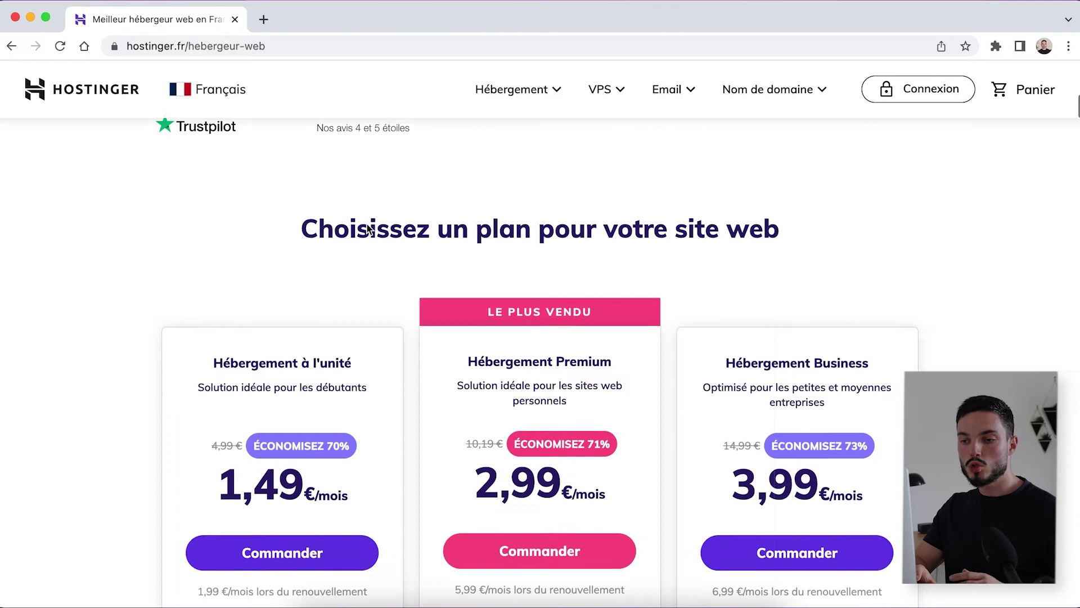
{"action": "scroll", "coordinate": [70, 265], "scroll_direction": "down", "scroll_amount": 1}
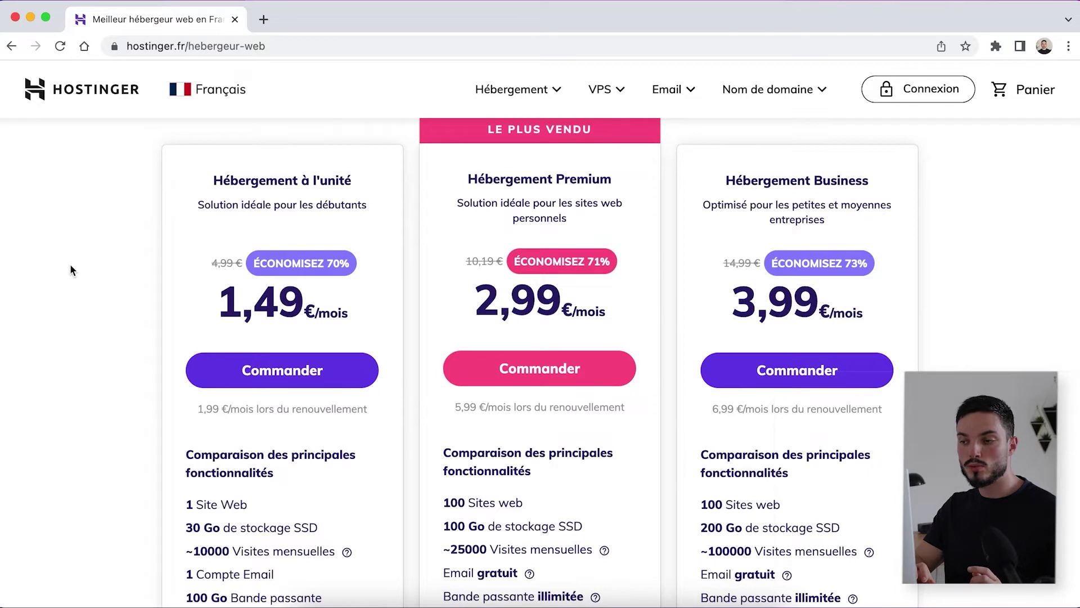
Compare the features of the three hosting plans and order the Hébergement à l'unité plan.
{"action": "scroll", "coordinate": [71, 270], "scroll_direction": "down", "scroll_amount": 1}
{"action": "scroll", "coordinate": [71, 270], "scroll_direction": "down", "scroll_amount": 6}
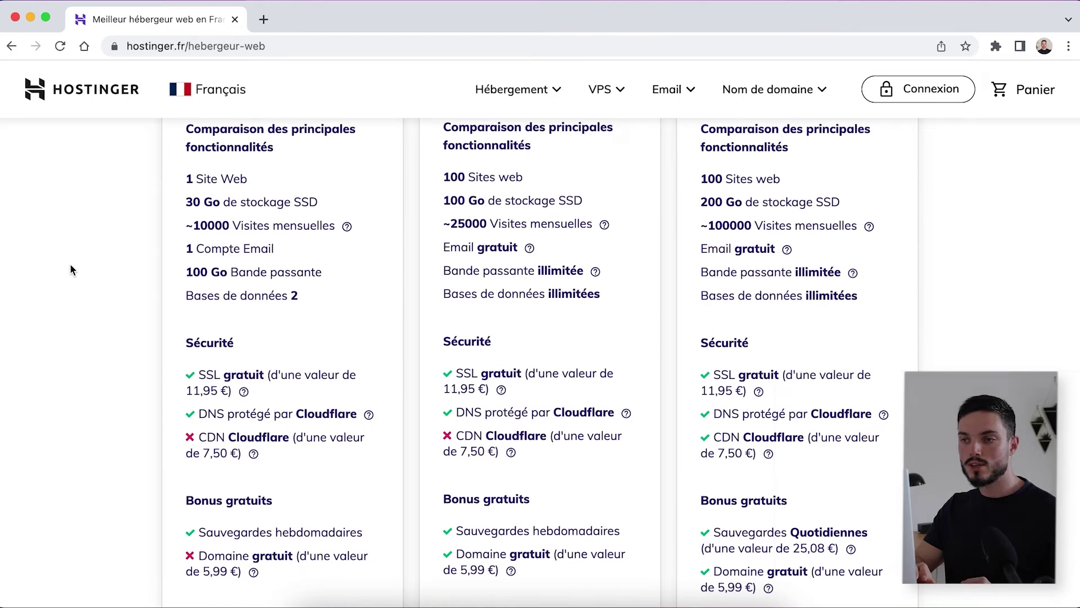
{"action": "scroll", "coordinate": [71, 270], "scroll_direction": "up", "scroll_amount": 7}
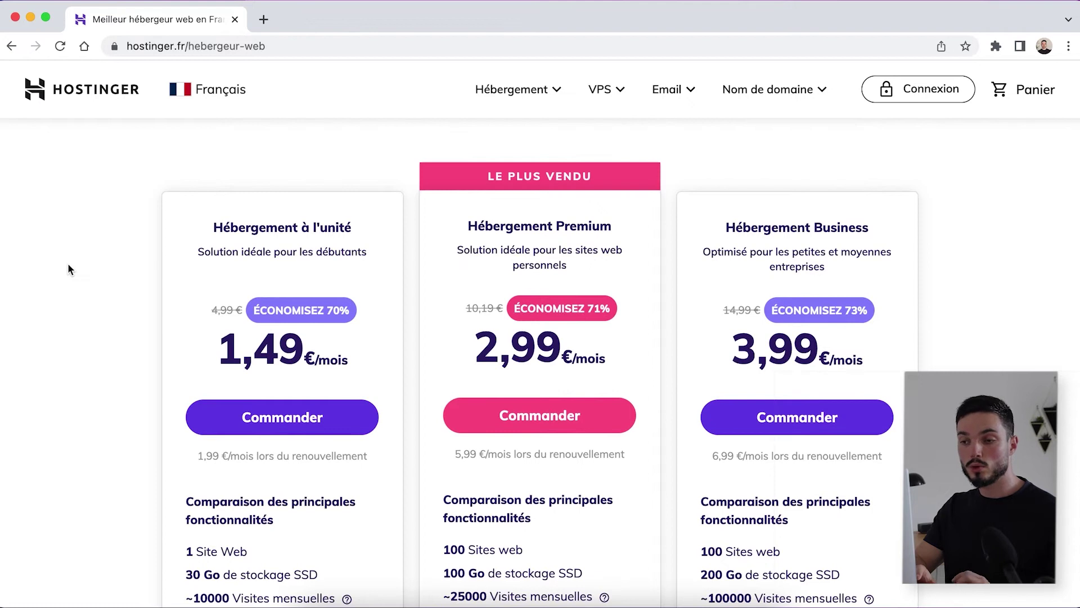
{"action": "left_click", "coordinate": [293, 408]}
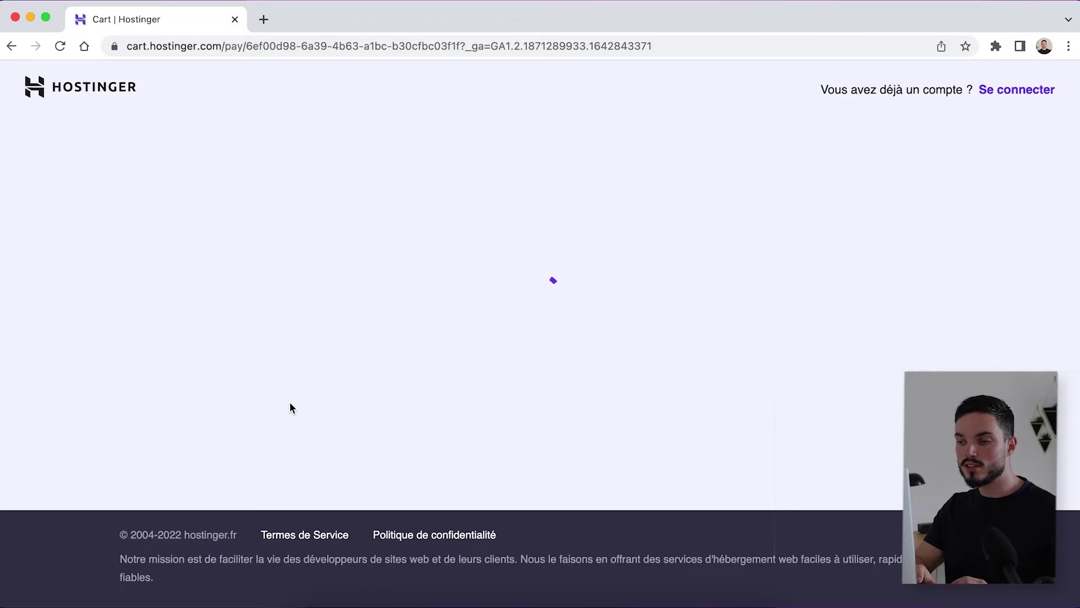
Choose the 12-month period for the hosting plan and go on to the account and payment sections.
{"action": "scroll", "coordinate": [290, 406], "scroll_direction": "down", "scroll_amount": 5}
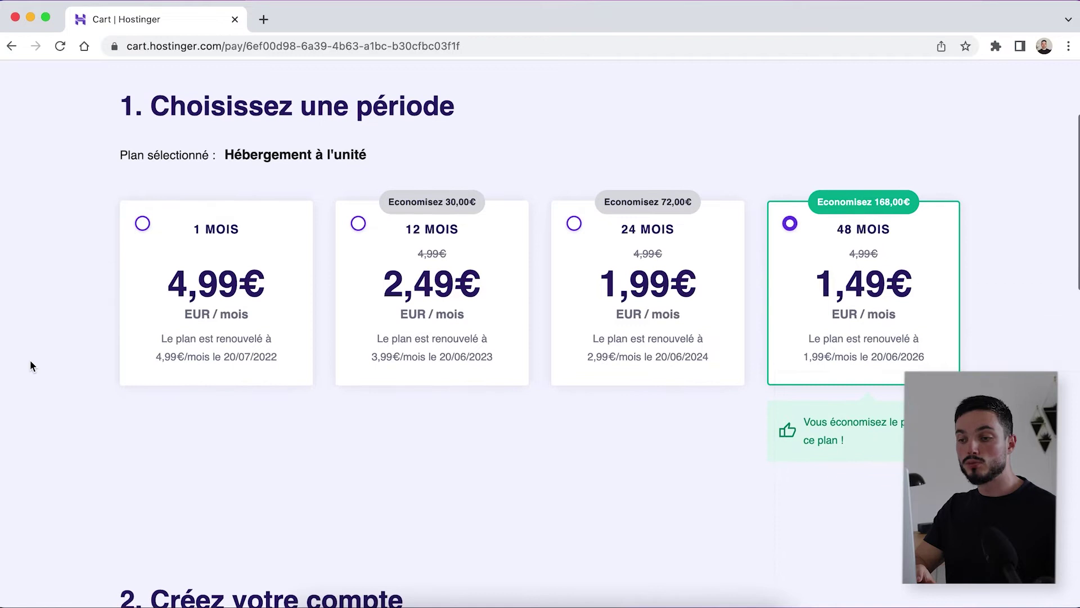
{"action": "left_click", "coordinate": [465, 303]}
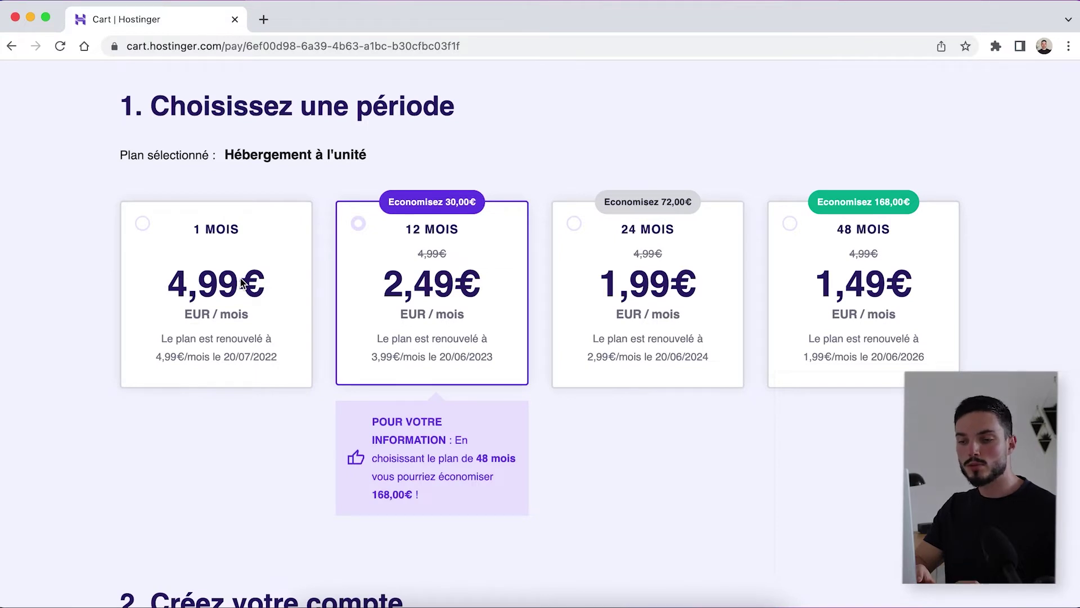
{"action": "scroll", "coordinate": [8, 265], "scroll_direction": "down", "scroll_amount": 6}
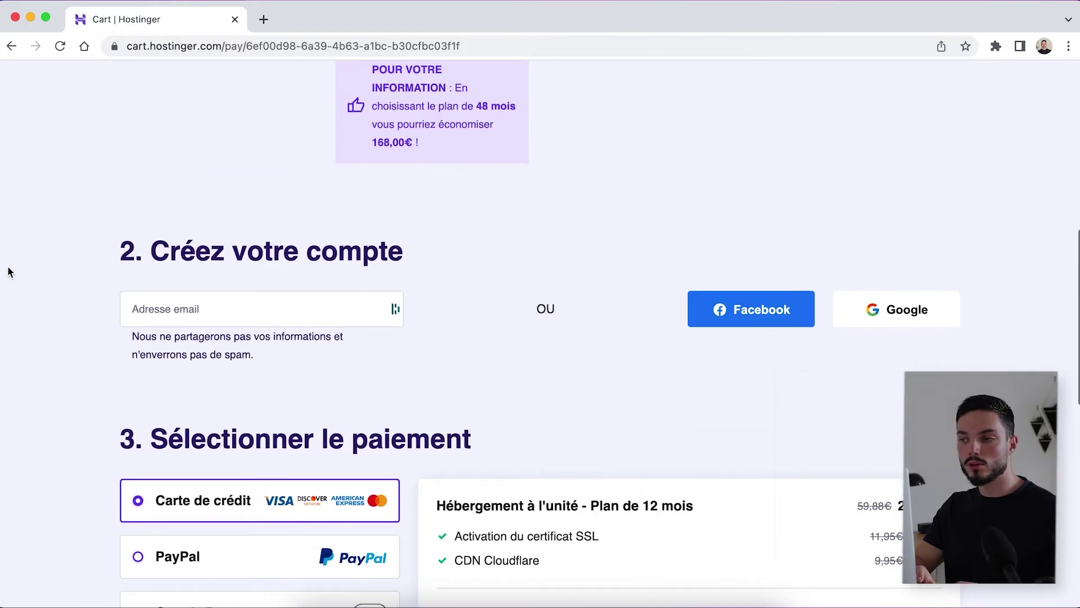
{"action": "scroll", "coordinate": [8, 268], "scroll_direction": "down", "scroll_amount": 1}
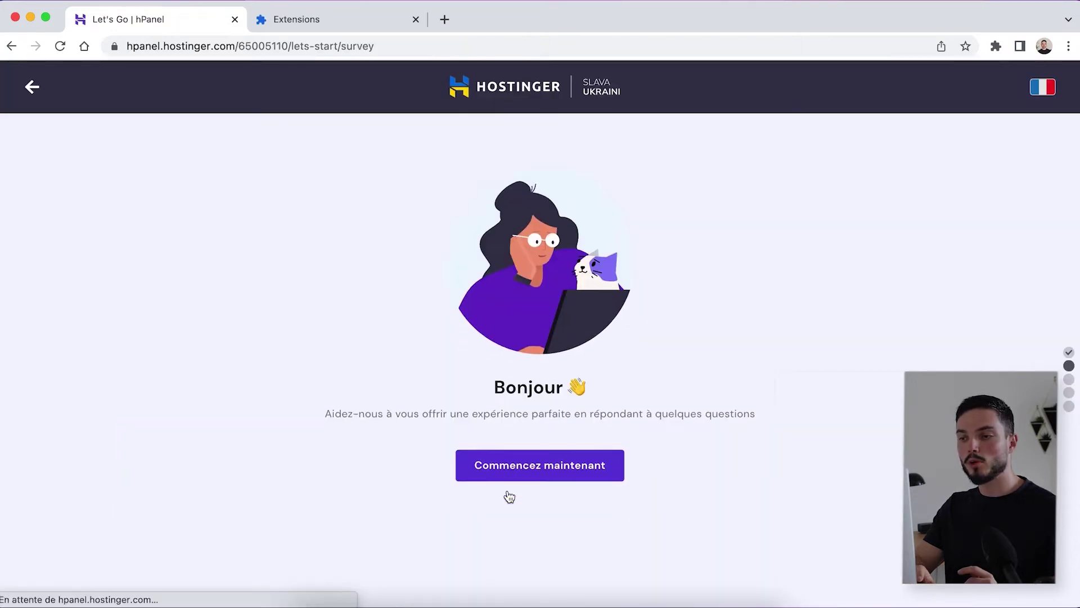
Start the setup survey and answer it with Moi-même, Un business and Débutant, mais j'ai de l'expérience.
{"action": "left_click", "coordinate": [508, 479]}
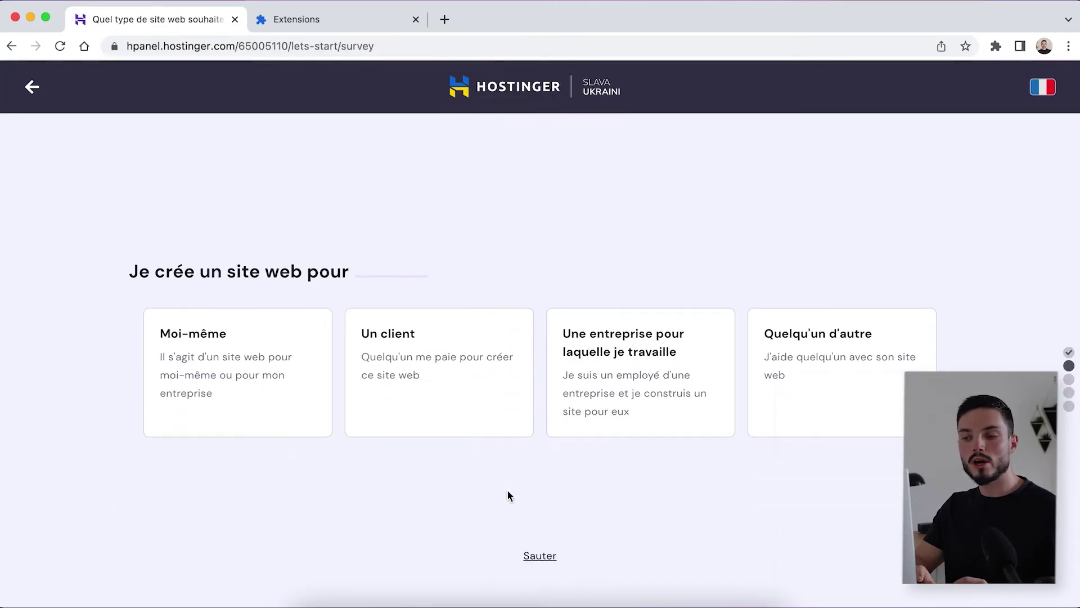
{"action": "left_click", "coordinate": [264, 394]}
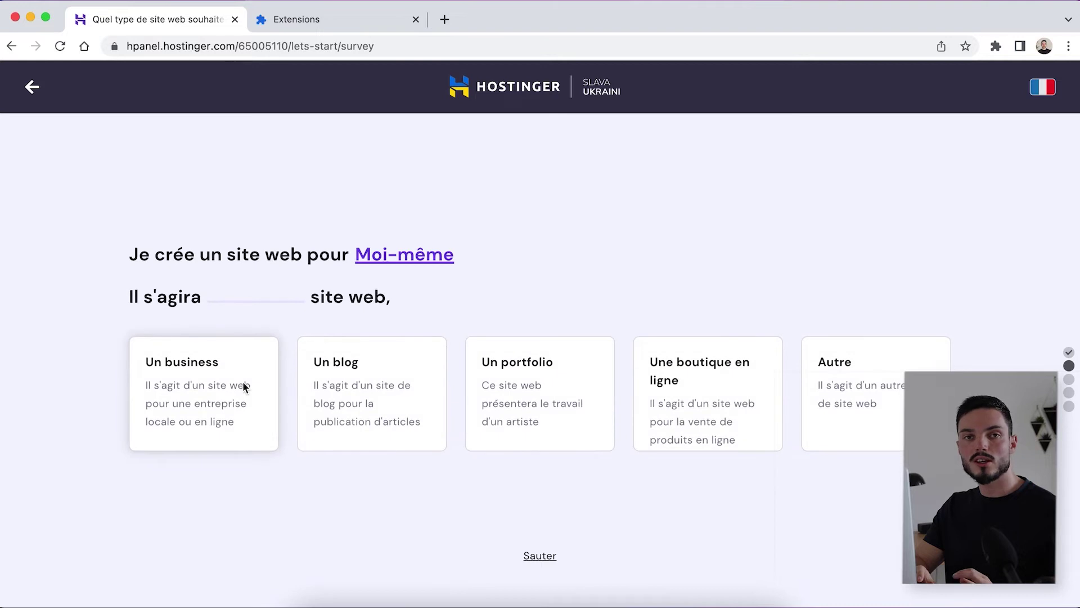
{"action": "left_click", "coordinate": [225, 382]}
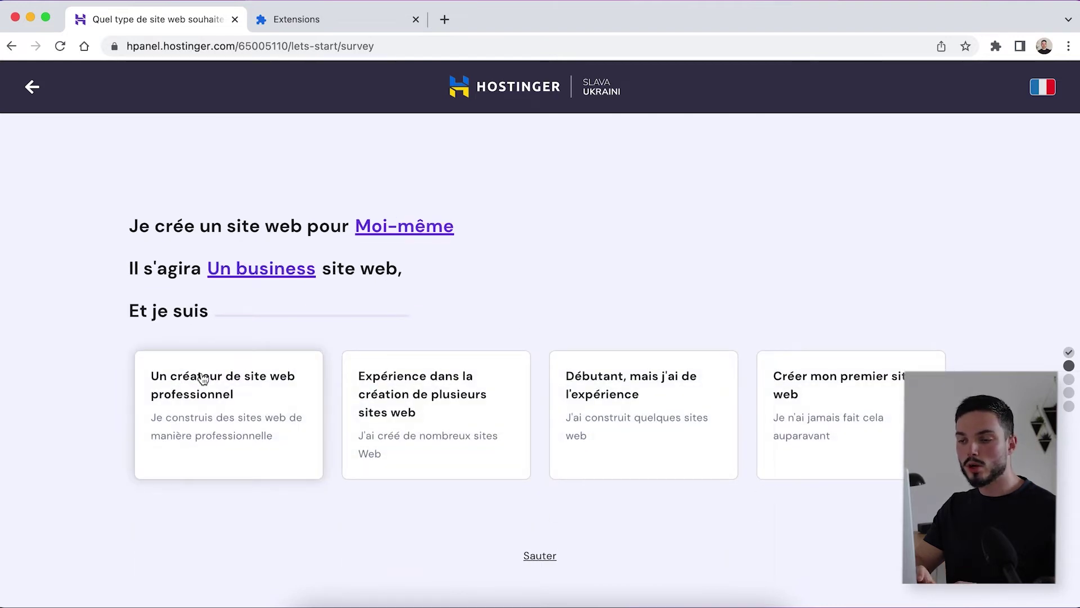
{"action": "left_click", "coordinate": [597, 421]}
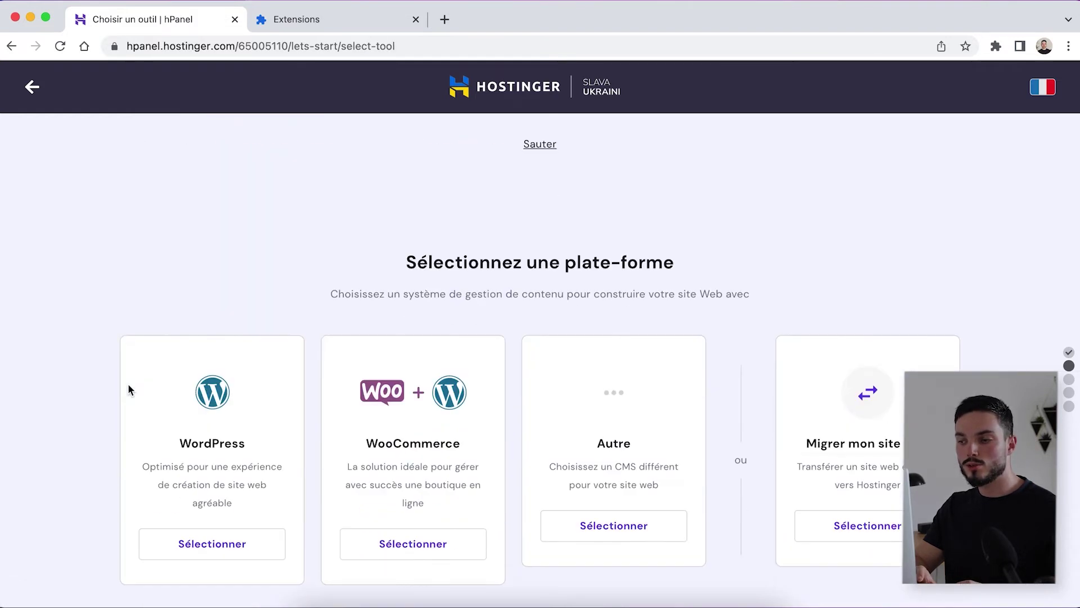
Select WordPress as the platform and create its administrator account by entering the administrator password.
{"action": "scroll", "coordinate": [125, 383], "scroll_direction": "down", "scroll_amount": 2}
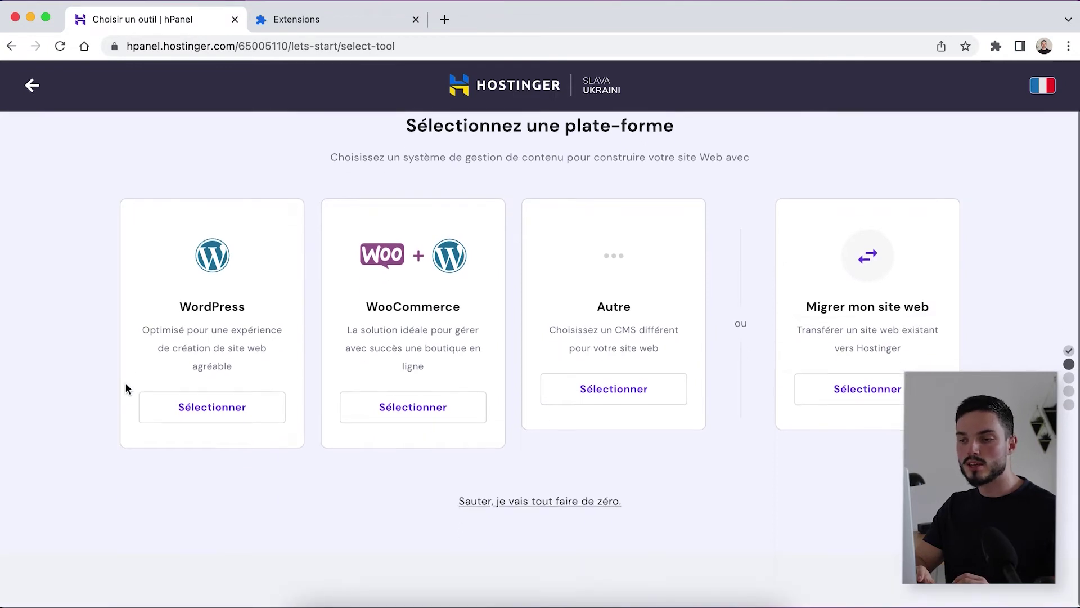
{"action": "left_click", "coordinate": [224, 415]}
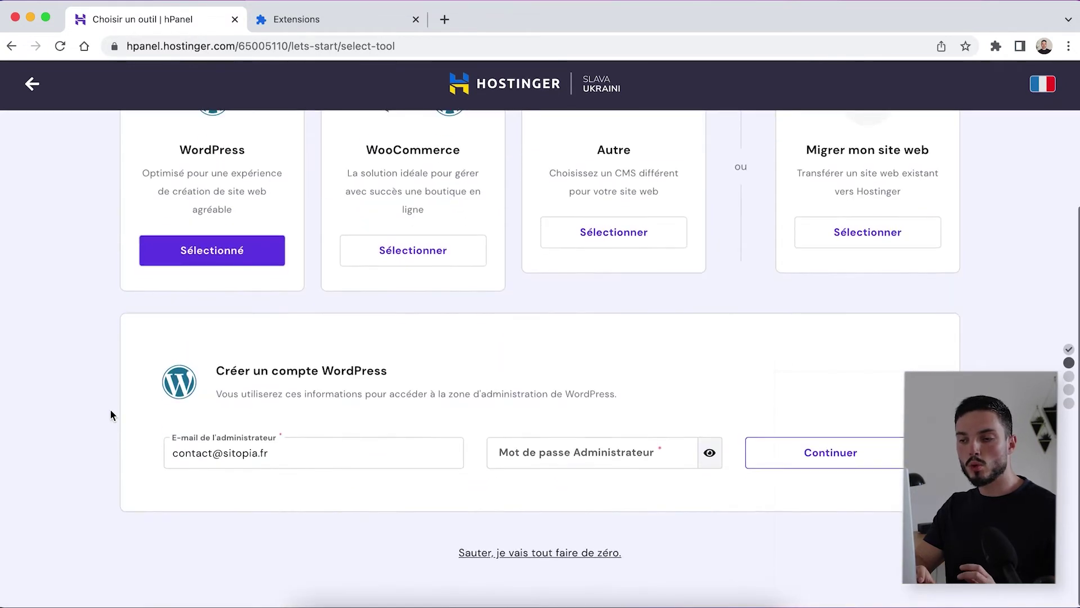
{"action": "left_click", "coordinate": [537, 456]}
{"action": "type", "text": "***********"}
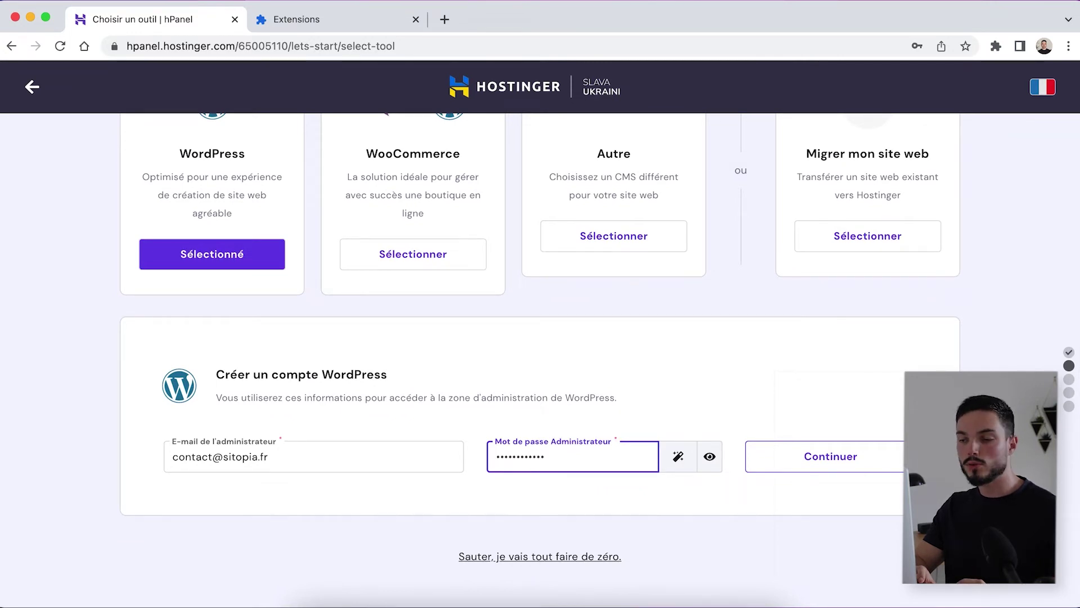
{"action": "left_click", "coordinate": [844, 461]}
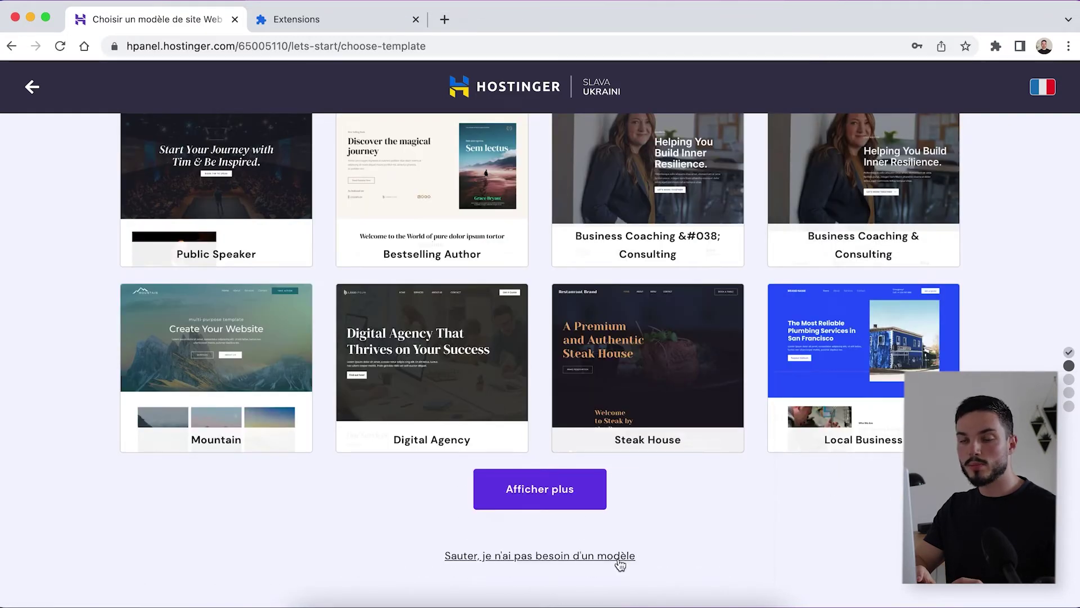
Look over the website templates and skip choosing one.
{"action": "scroll", "coordinate": [650, 517], "scroll_direction": "up", "scroll_amount": 2}
{"action": "scroll", "coordinate": [651, 518], "scroll_direction": "down", "scroll_amount": 2}
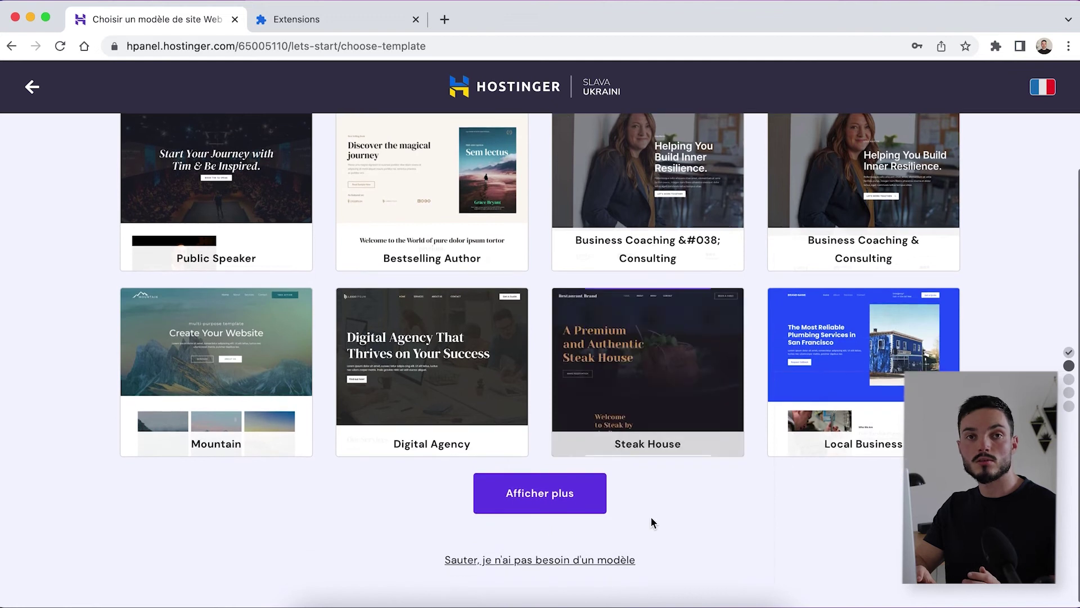
{"action": "left_click", "coordinate": [603, 560]}
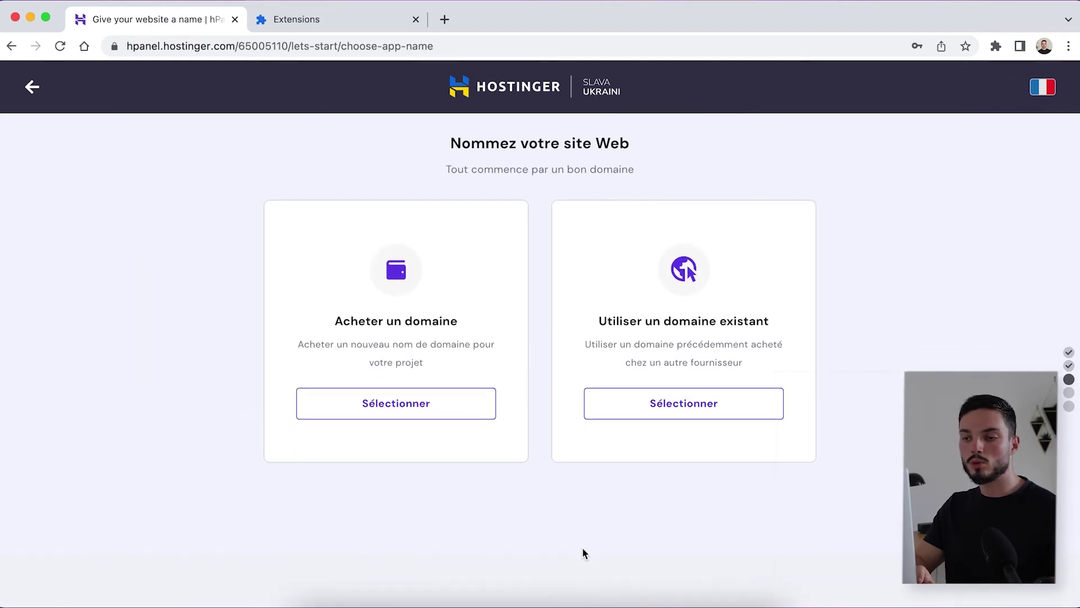
Choose to buy a new domain and search for sitopia-formation.com.
{"action": "left_click", "coordinate": [439, 405]}
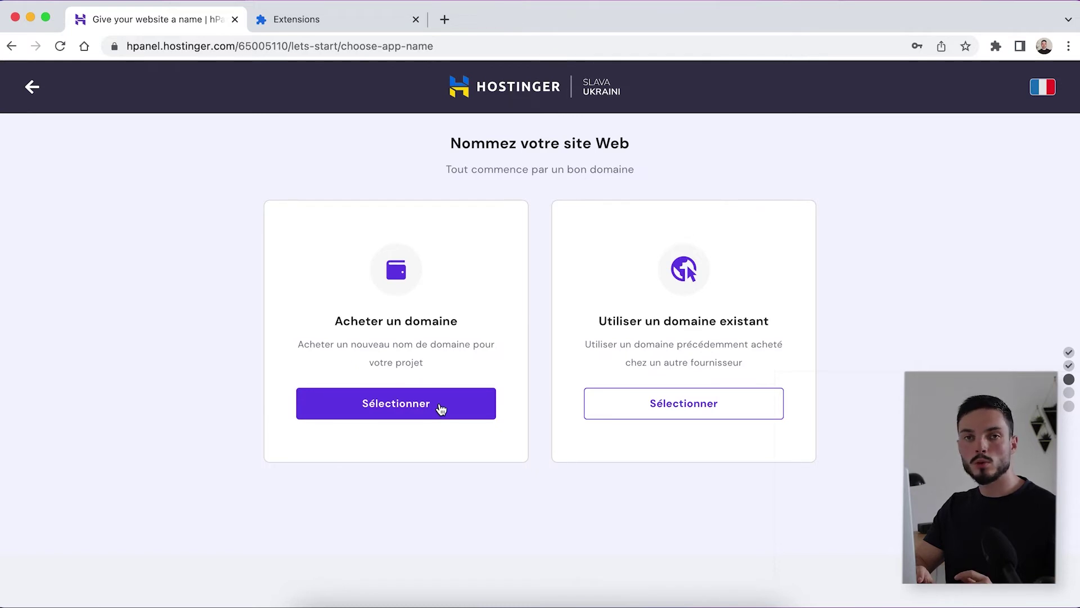
{"action": "left_click", "coordinate": [440, 405]}
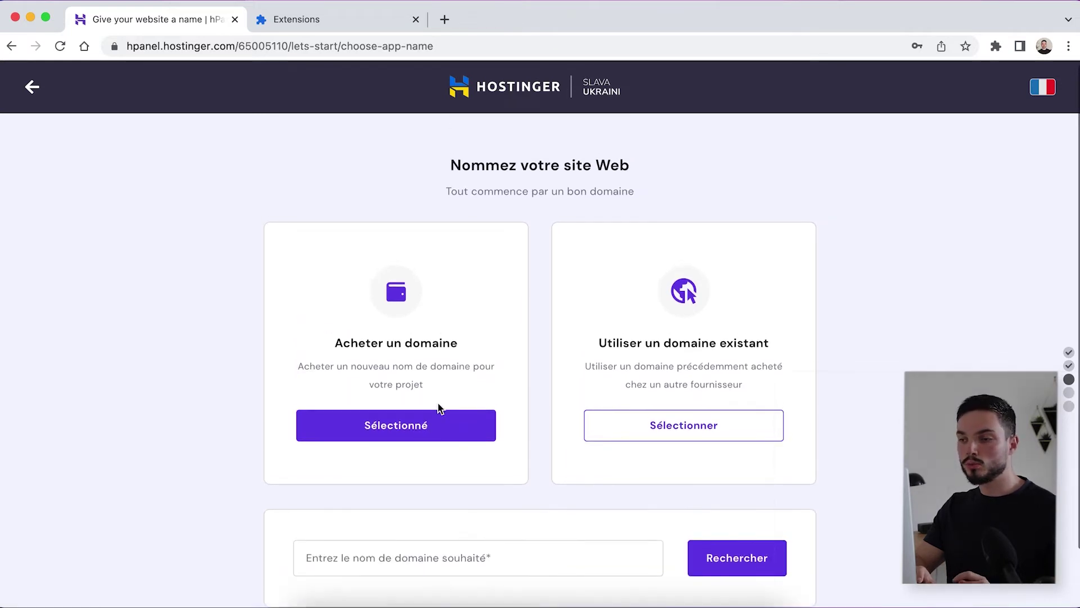
{"action": "scroll", "coordinate": [337, 507], "scroll_direction": "down", "scroll_amount": 1}
{"action": "left_click", "coordinate": [335, 508]}
{"action": "type", "text": "sitopia-formation."}
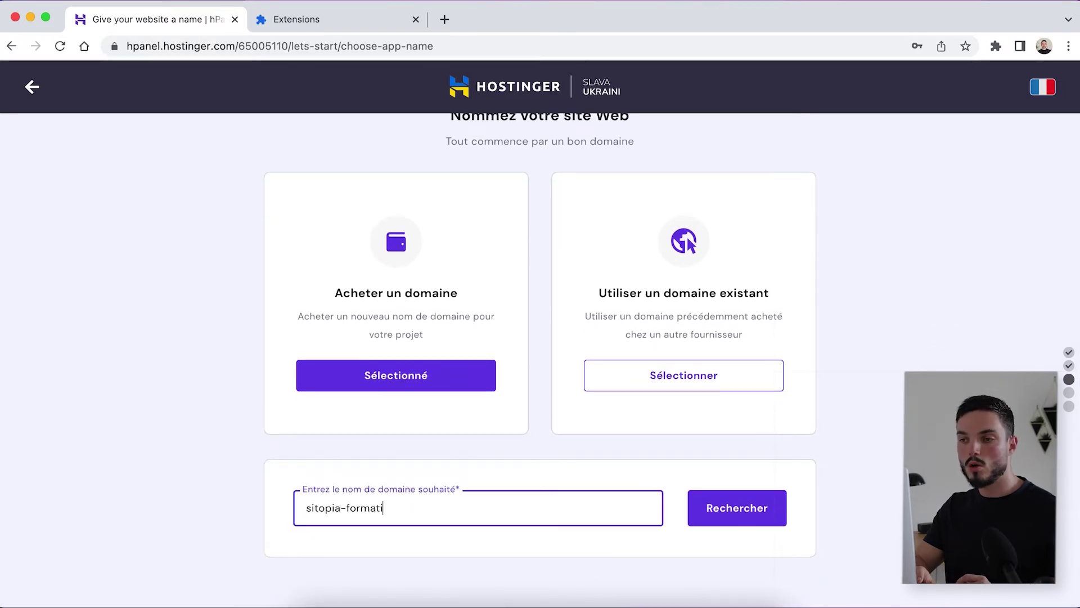
{"action": "type", "text": "com"}
{"action": "left_click", "coordinate": [737, 514]}
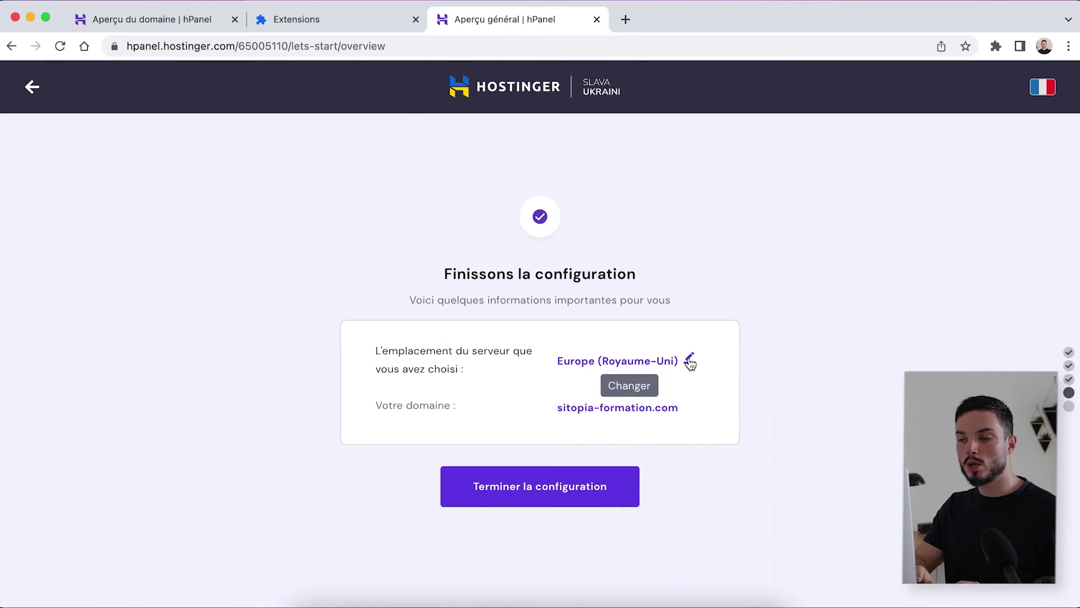
Change the server location to Europe (France) and finish the site configuration.
{"action": "left_click", "coordinate": [689, 361]}
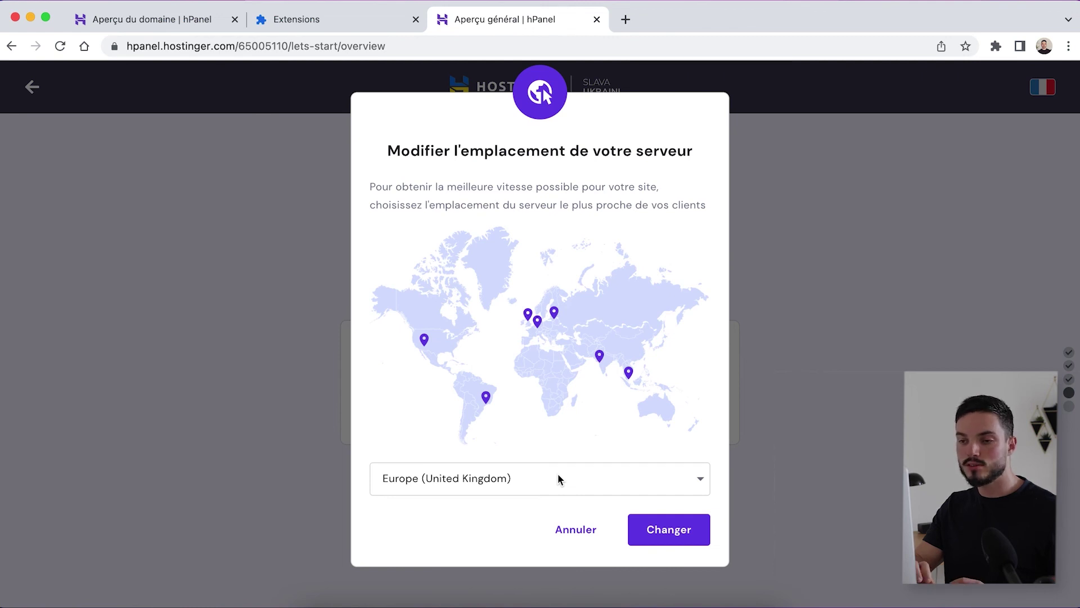
{"action": "left_click", "coordinate": [558, 478]}
{"action": "scroll", "coordinate": [519, 470], "scroll_direction": "down", "scroll_amount": 3}
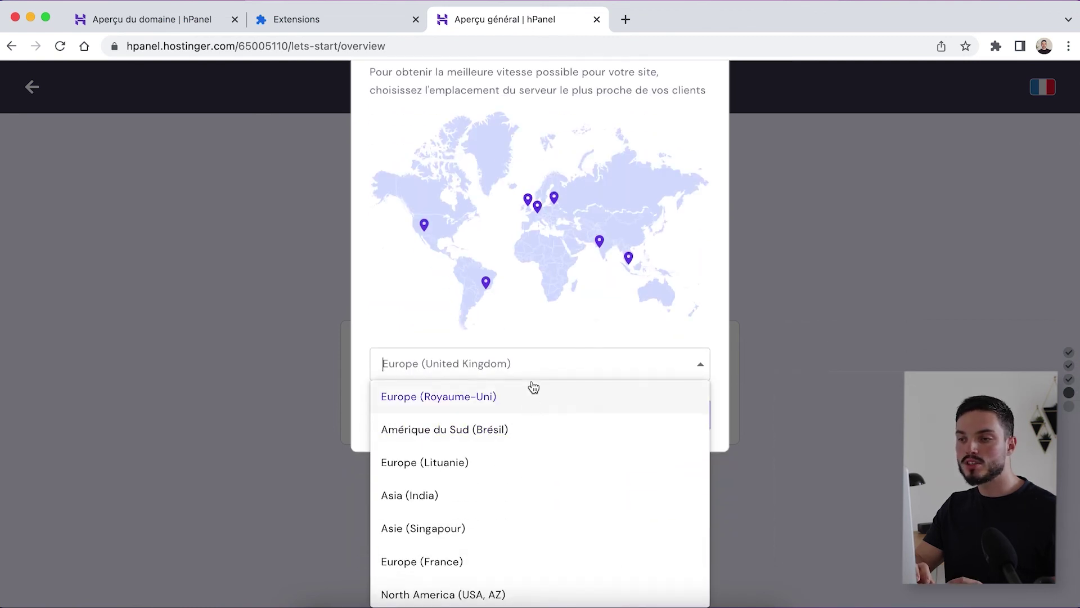
{"action": "left_click", "coordinate": [453, 561]}
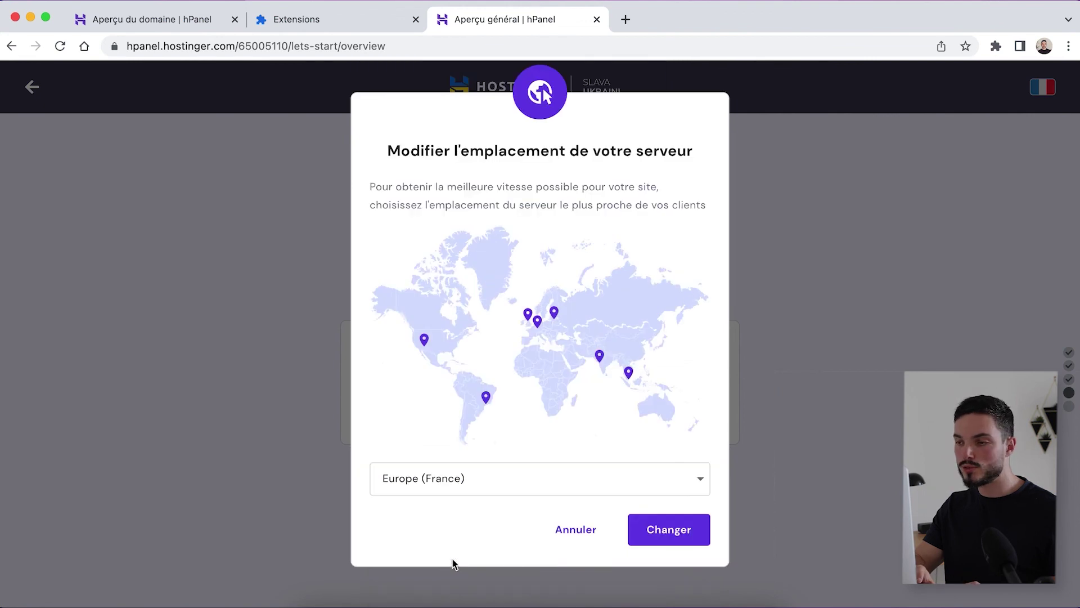
{"action": "left_click", "coordinate": [670, 531]}
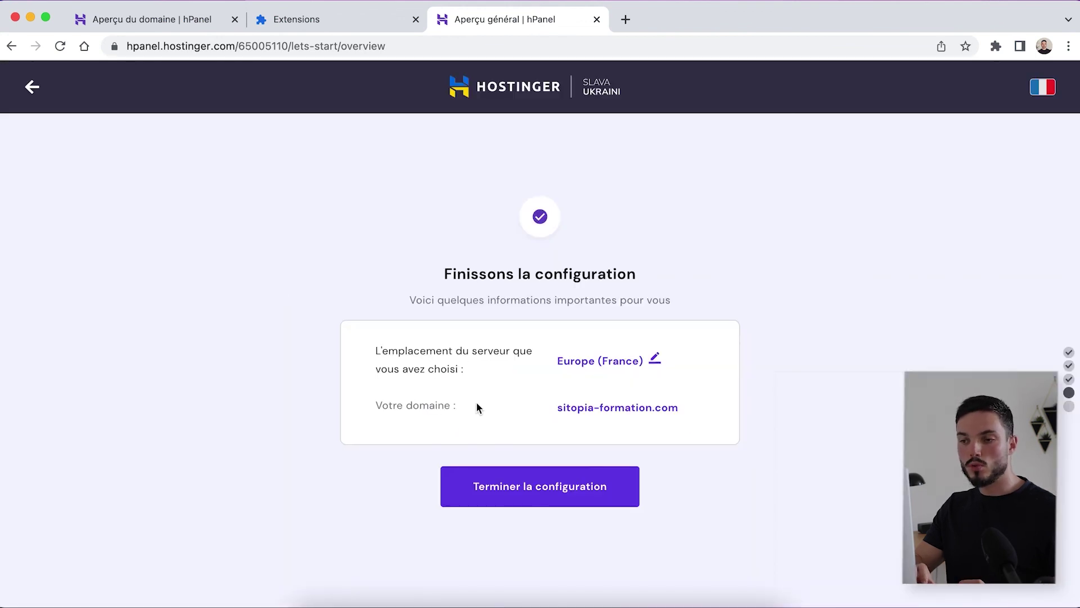
{"action": "left_click", "coordinate": [526, 488]}
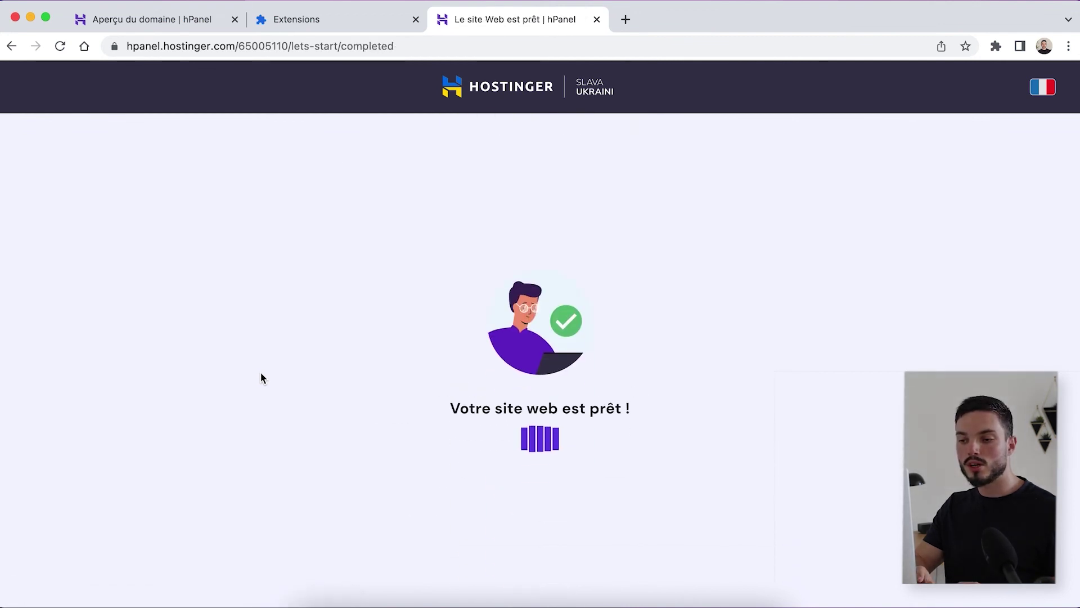
{"action": "scroll", "coordinate": [263, 370], "scroll_direction": "down", "scroll_amount": 3}
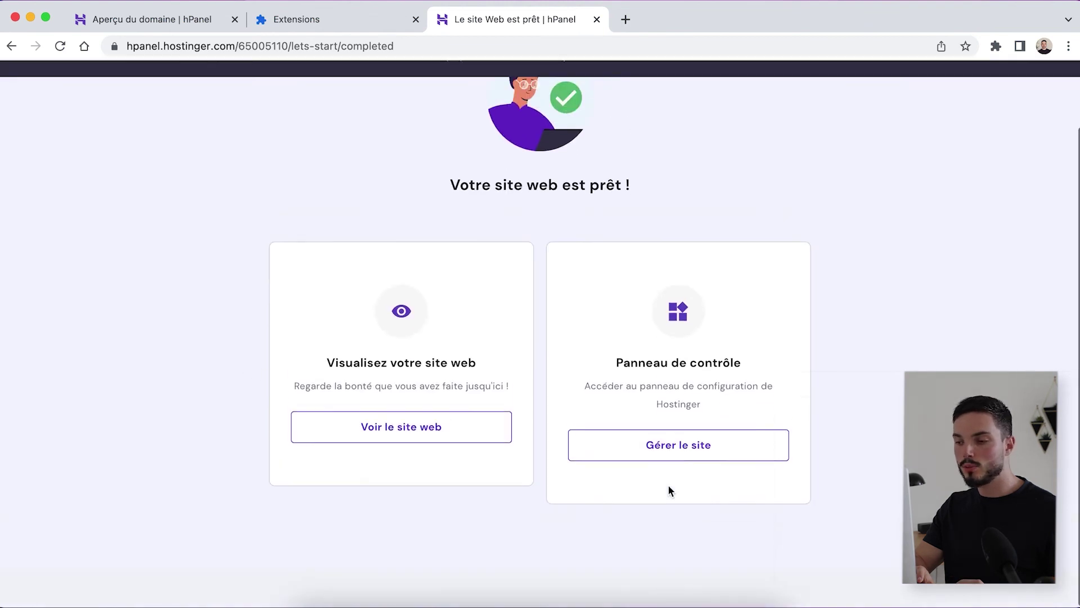